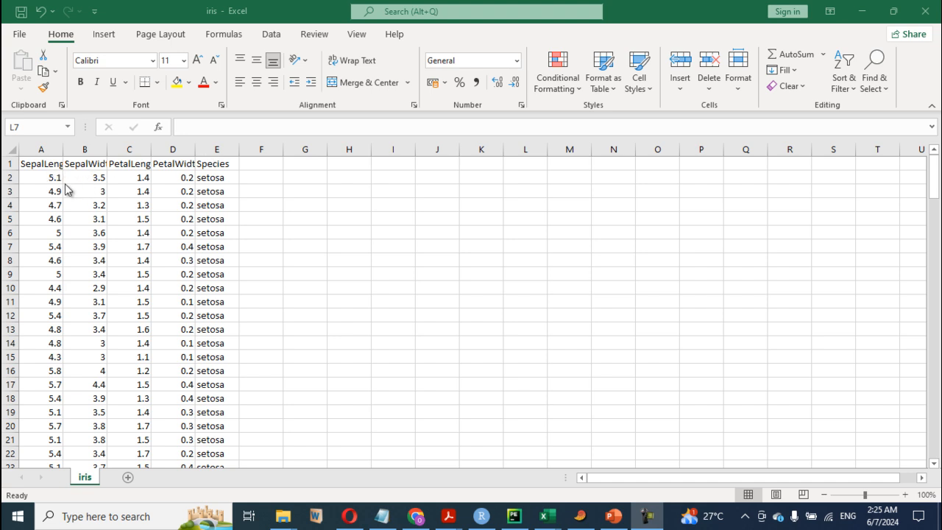
Widen the SepalLength, SepalWidth, PetalLength and PetalWidth columns so their full headers fit
click(213, 152)
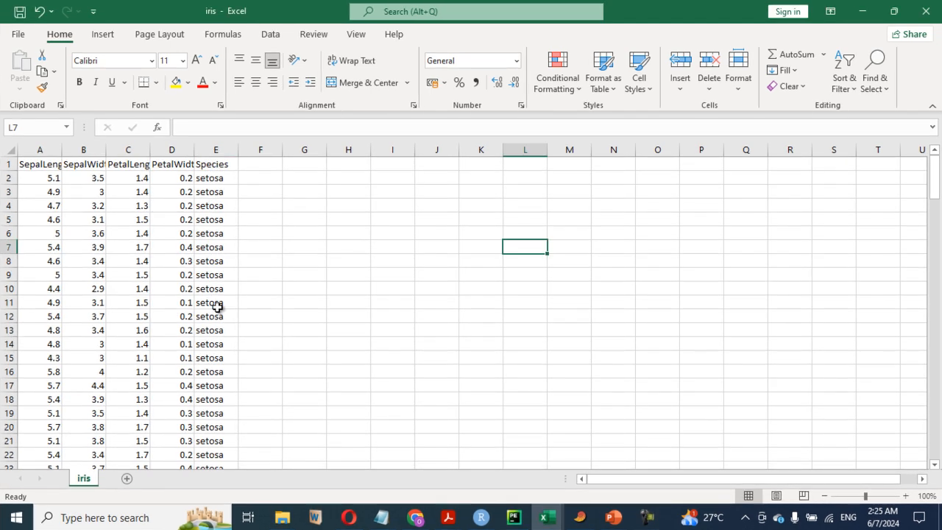
scroll(208, 252, down, 5)
scroll(208, 252, up, 5)
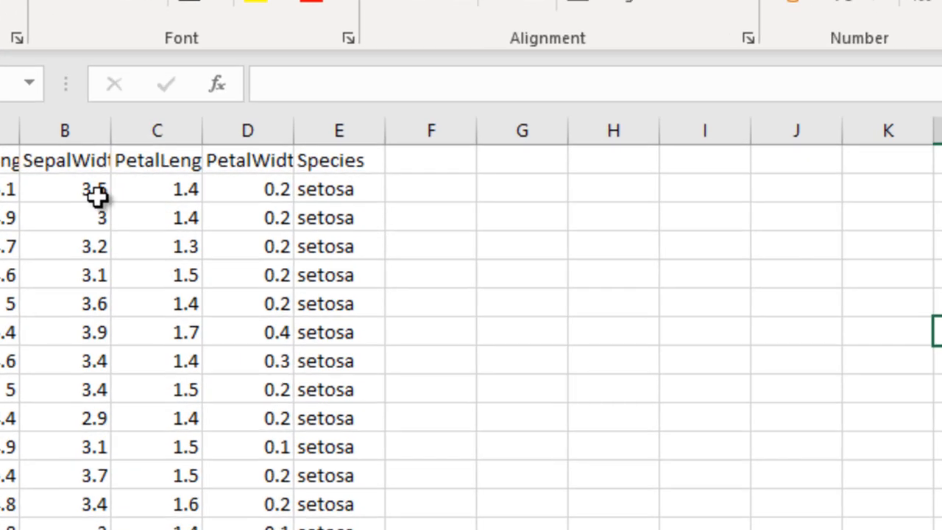
drag(22, 130, 48, 131)
click(123, 133)
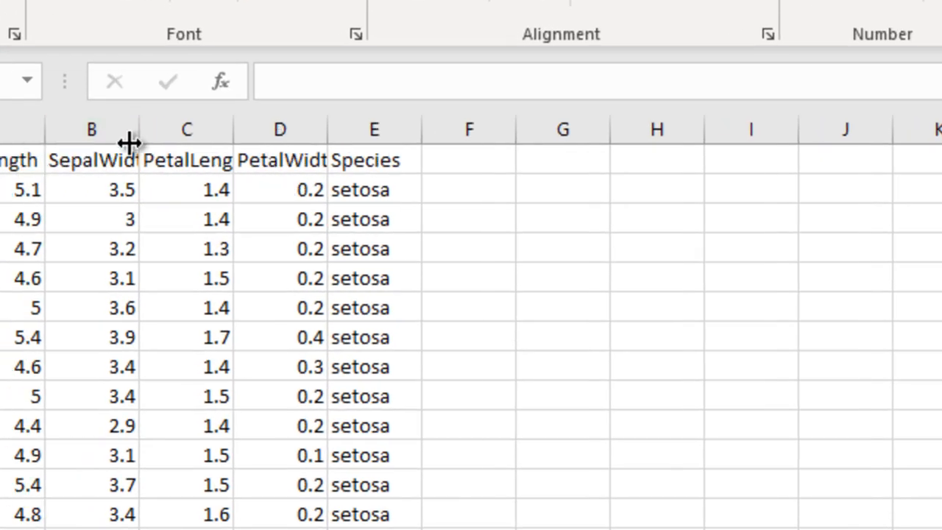
double_click(140, 131)
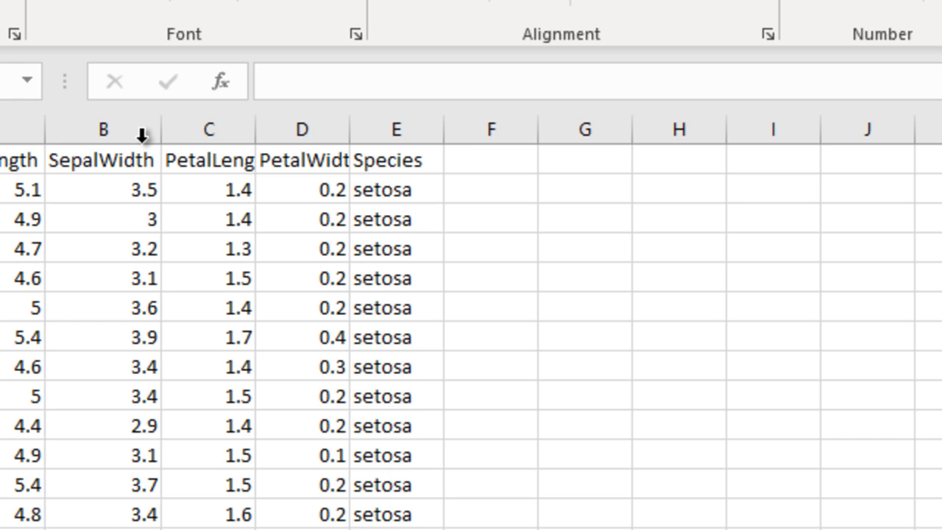
double_click(256, 130)
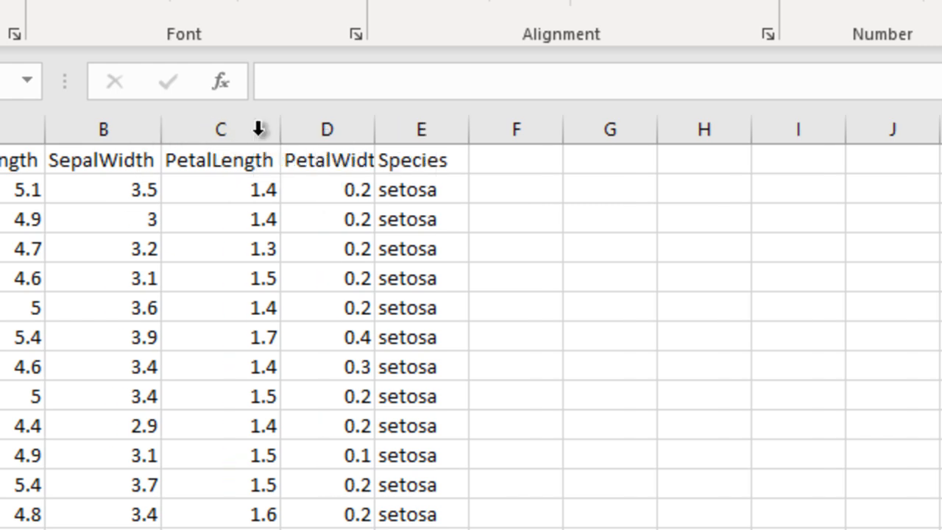
double_click(375, 139)
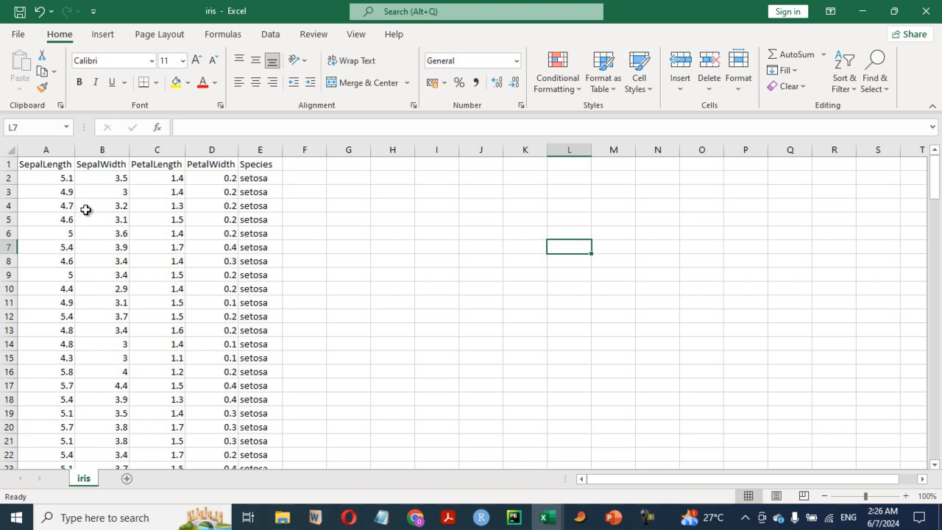
Copy the whole iris table including its header row, cells A1 through E151
click(47, 171)
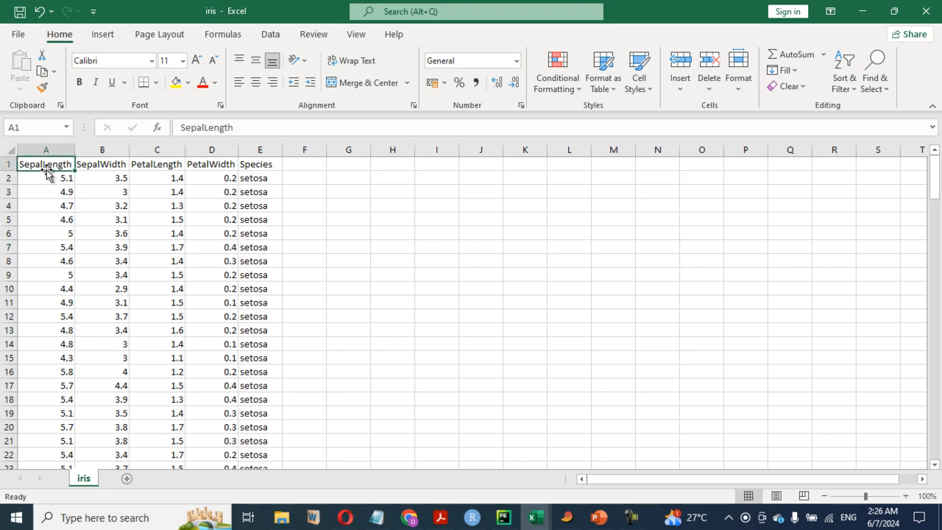
key(ctrl+shift+End)
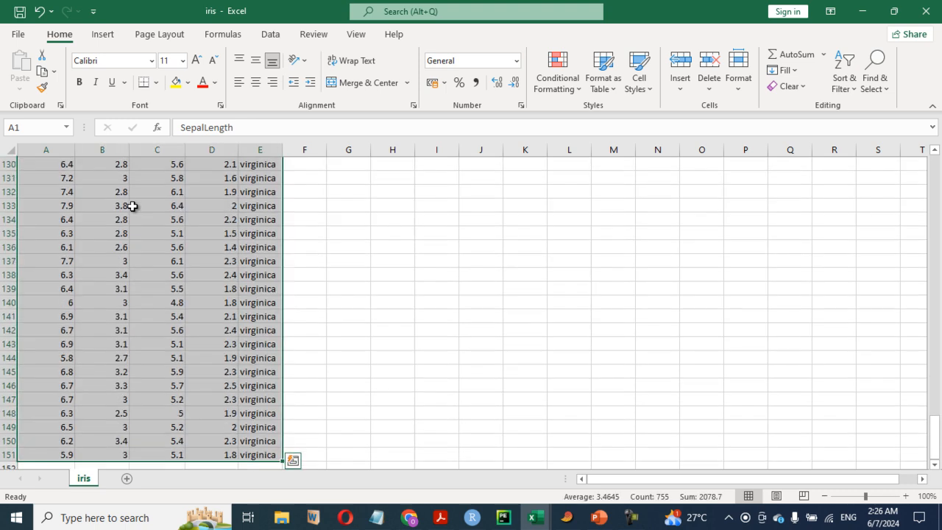
key(ctrl+c)
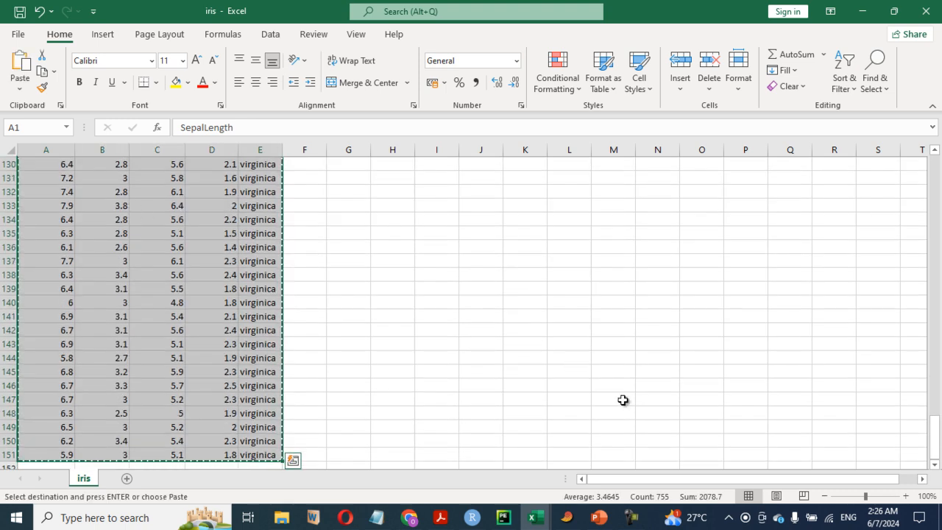
Switch to PAST, show the column attributes, and paste the copied iris table starting at the Name cell of column A
click(566, 517)
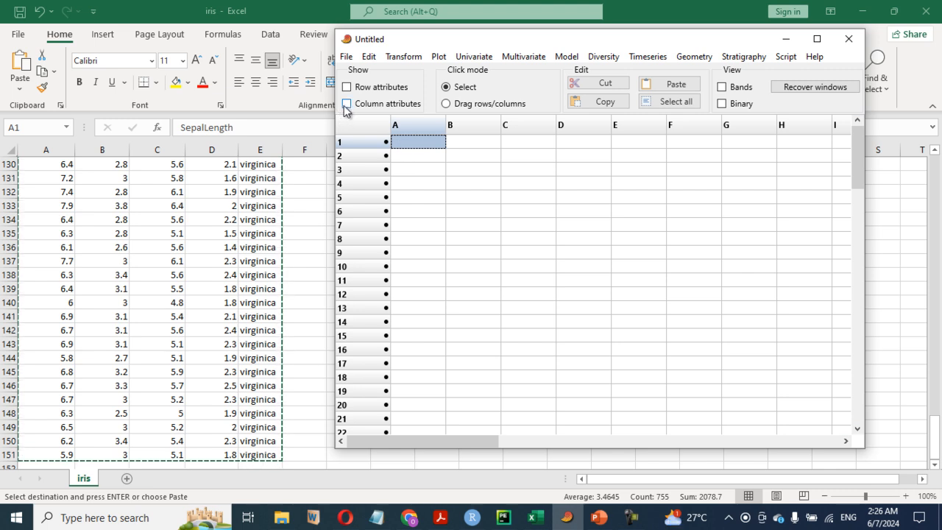
click(345, 103)
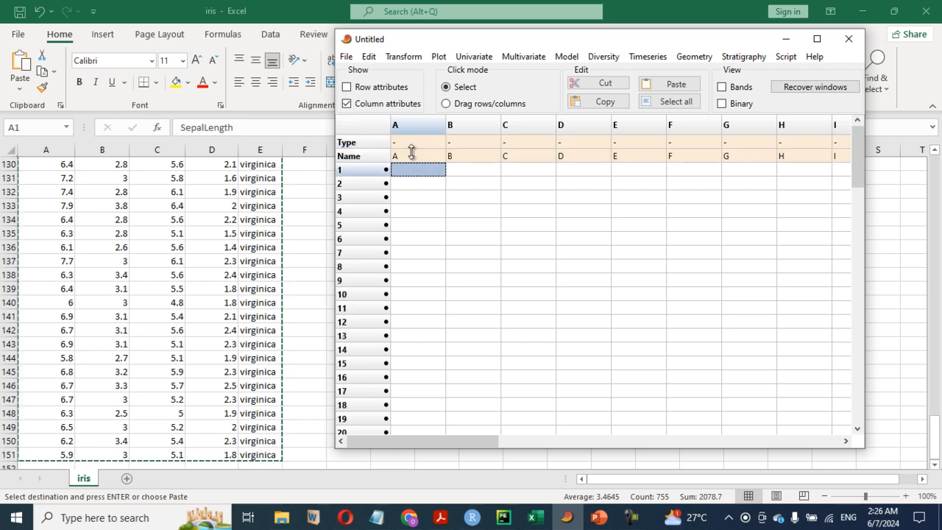
click(408, 156)
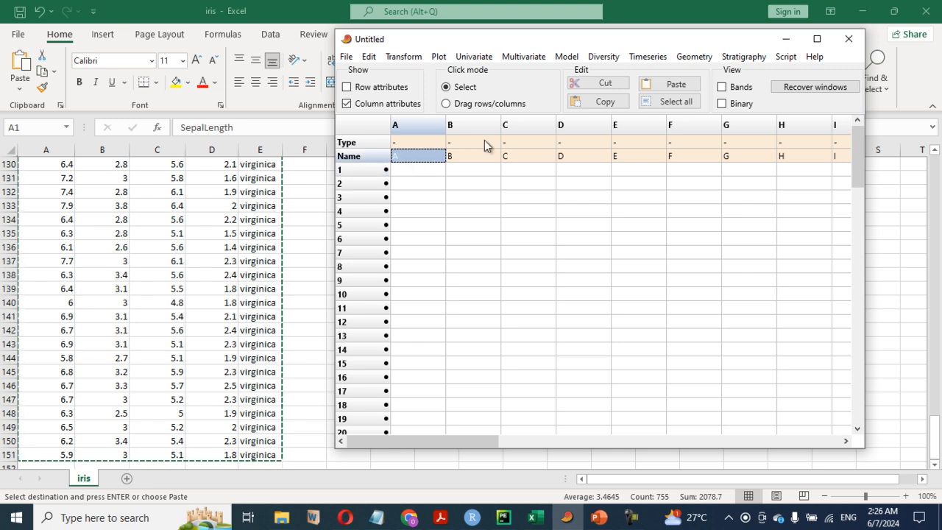
key(ctrl+v)
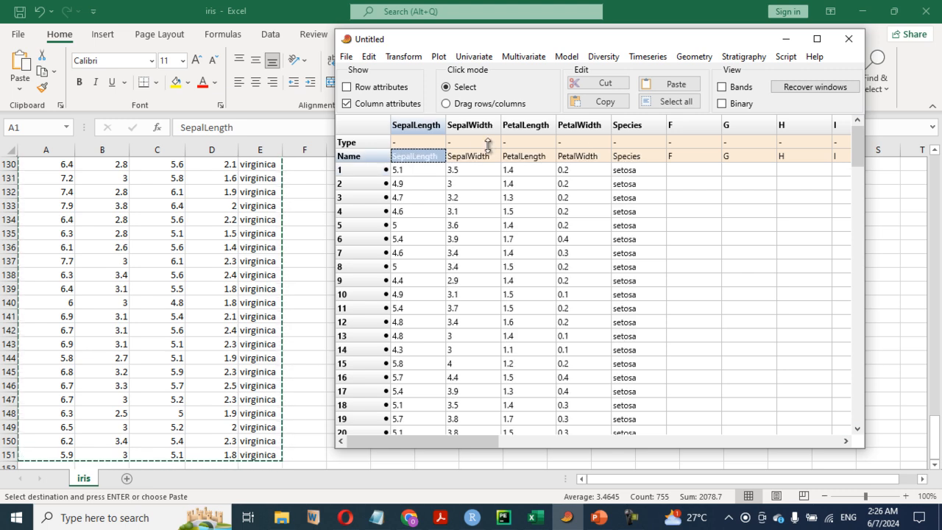
Set the Species column's type to Group and hide the column attributes
click(634, 141)
click(626, 170)
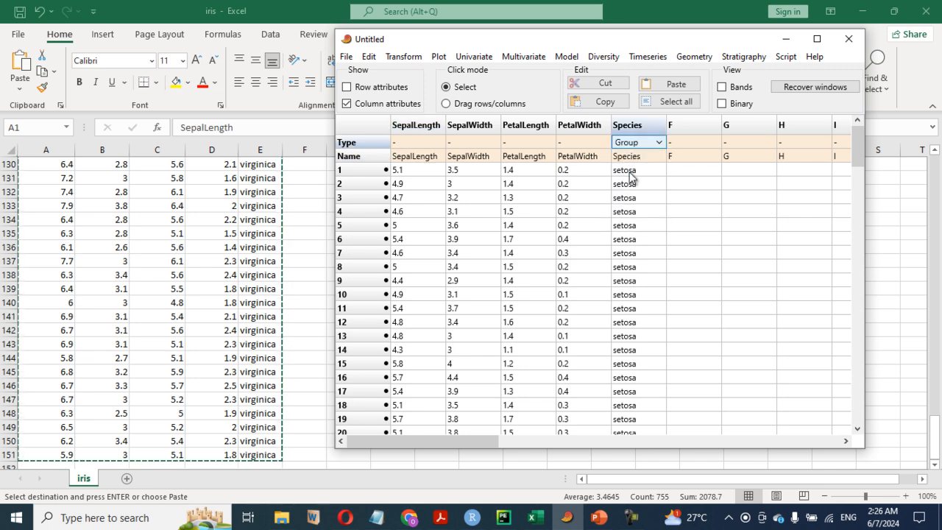
click(347, 104)
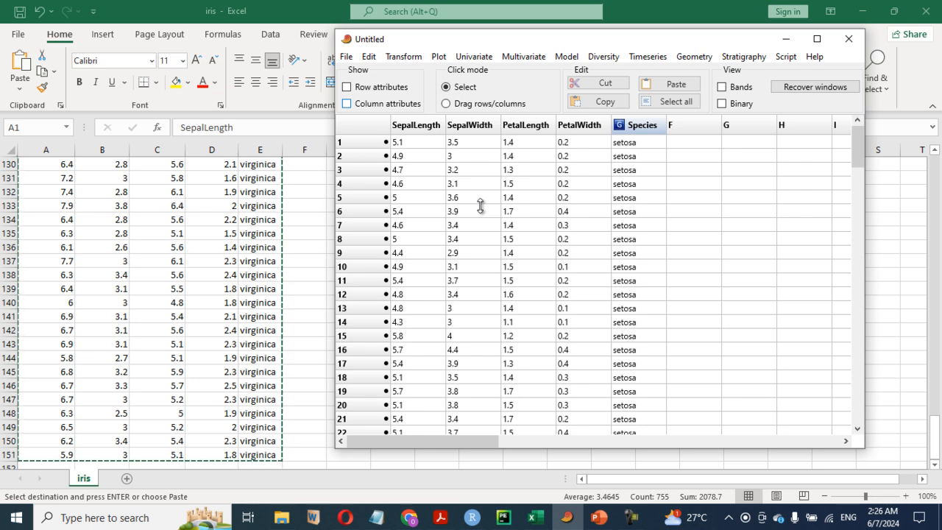
Run normality tests on the SepalLength column in the maximized spreadsheet window, then close the results
click(415, 127)
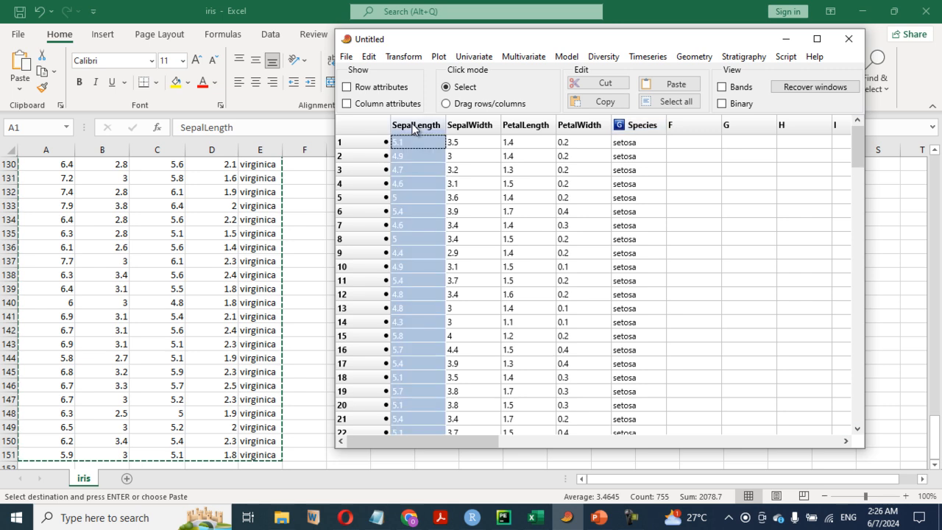
click(816, 39)
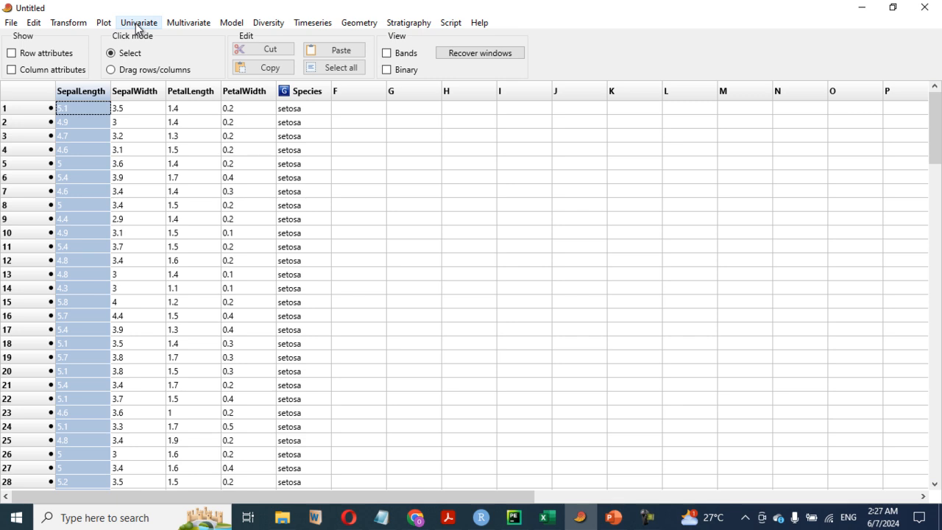
click(137, 24)
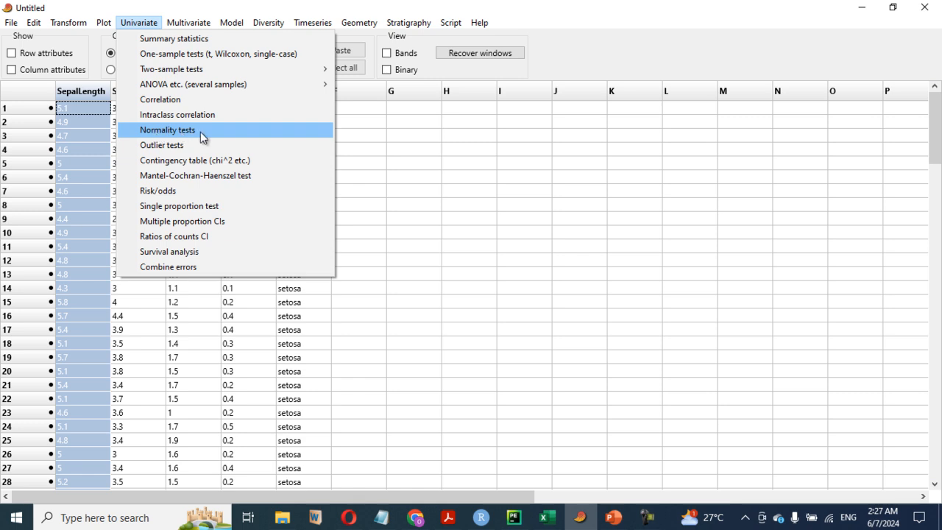
click(164, 133)
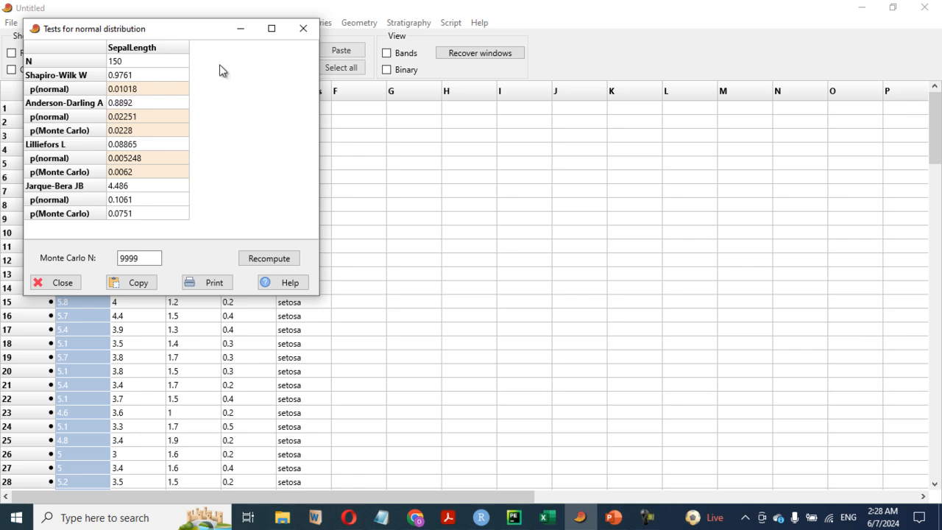
click(303, 28)
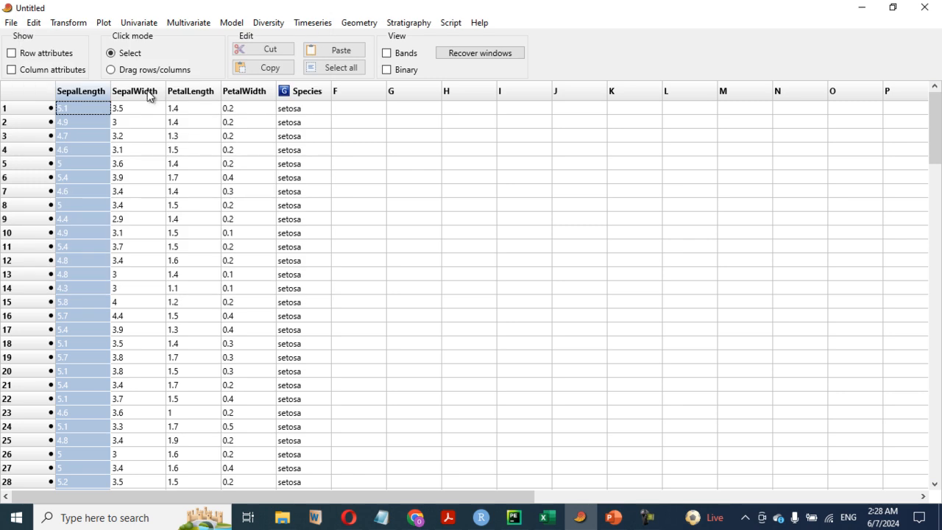
Run normality tests on the SepalWidth column and close the results
click(149, 92)
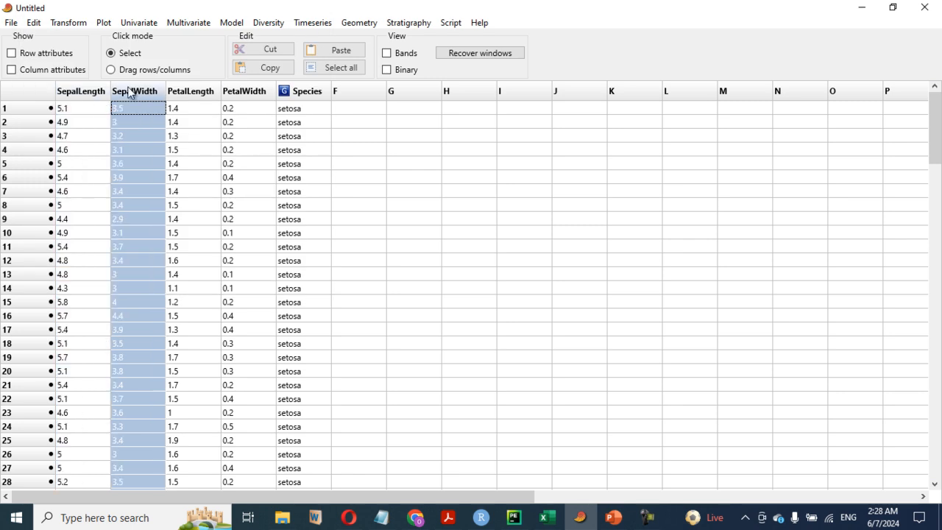
click(131, 26)
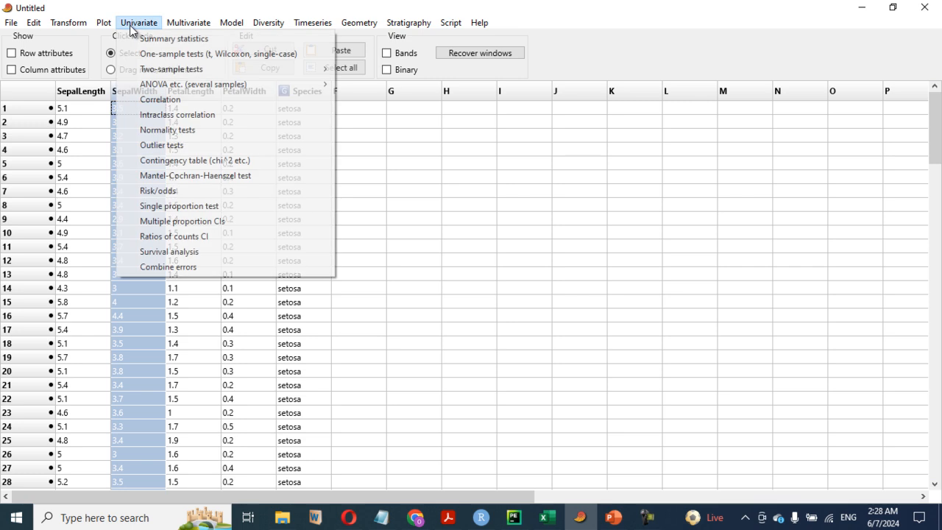
click(174, 130)
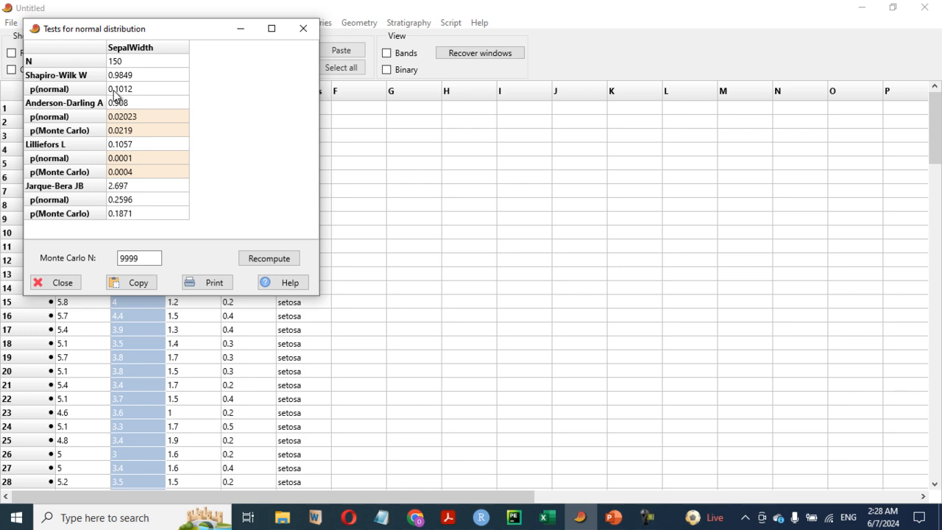
click(300, 31)
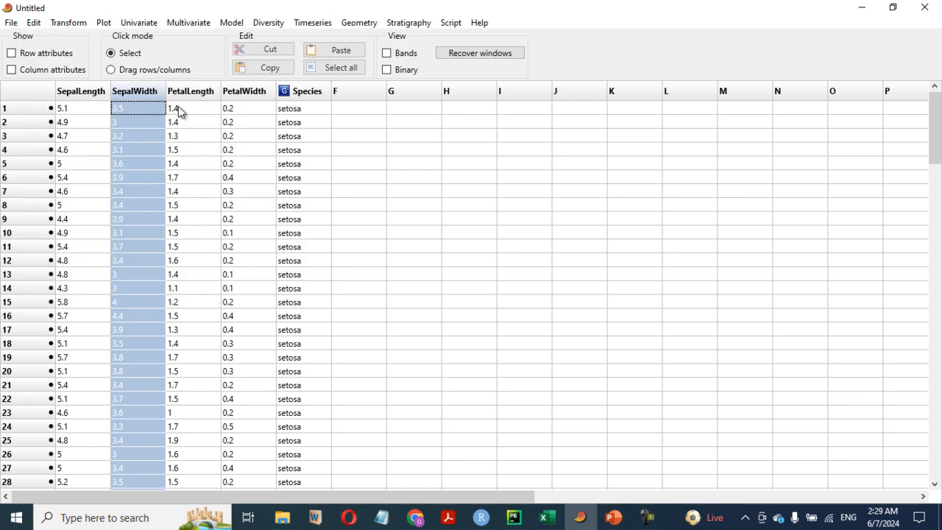
Run normality tests on SepalLength, SepalWidth, PetalLength and PetalWidth together, and enlarge the results window to show all four columns
ctrl+click(87, 92)
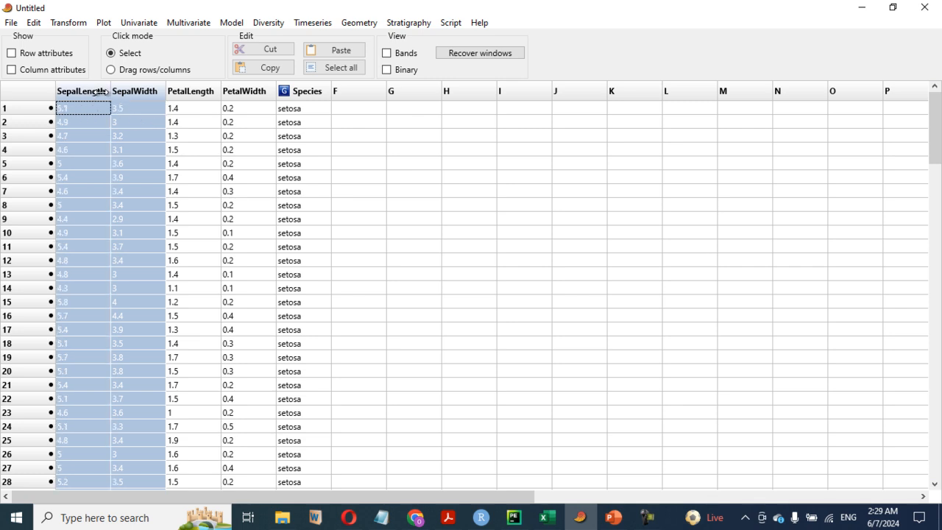
ctrl+click(195, 92)
ctrl+click(244, 92)
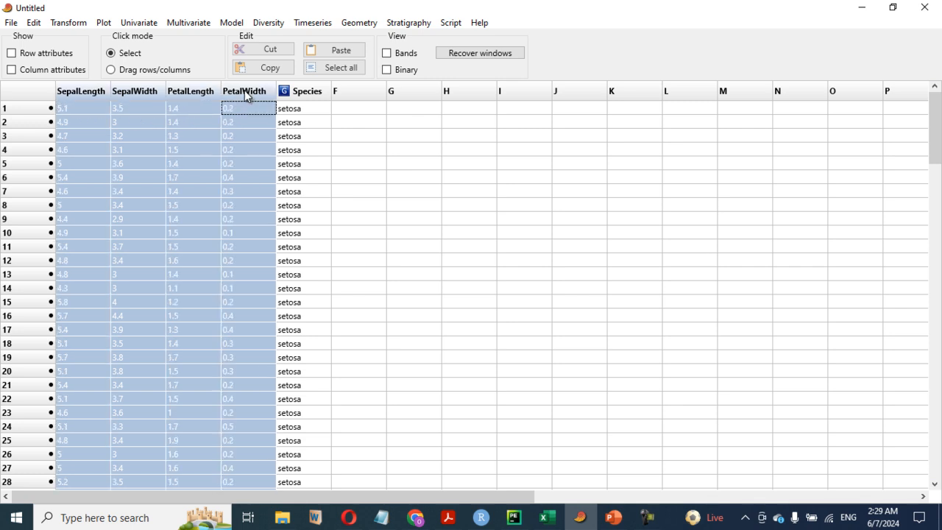
click(142, 25)
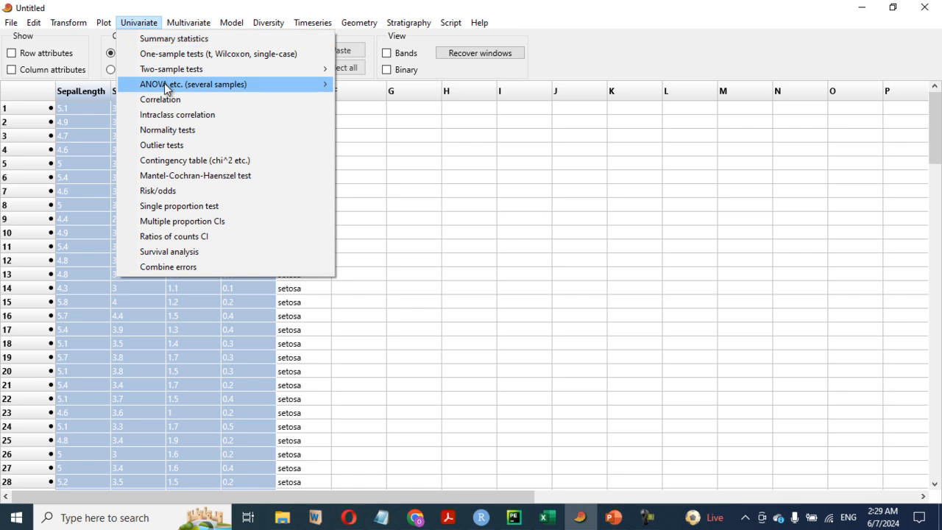
click(170, 129)
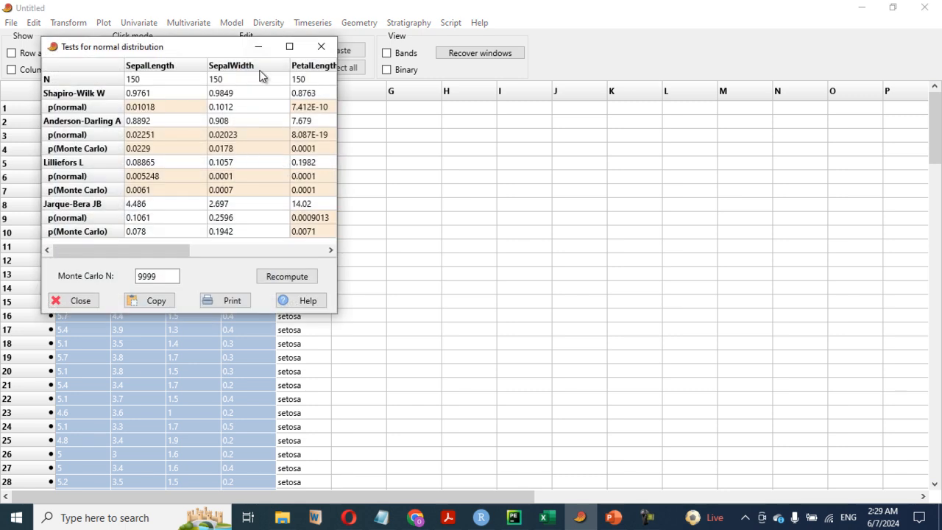
drag(339, 315, 649, 437)
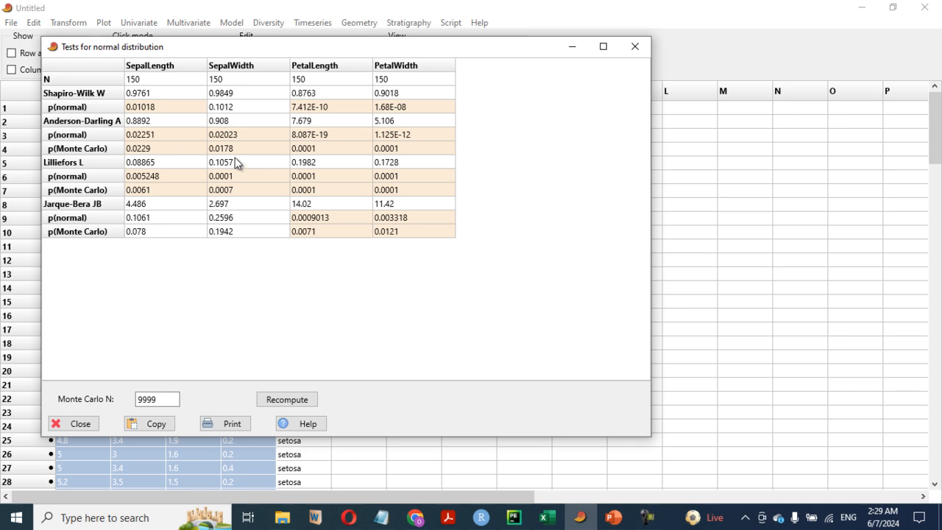